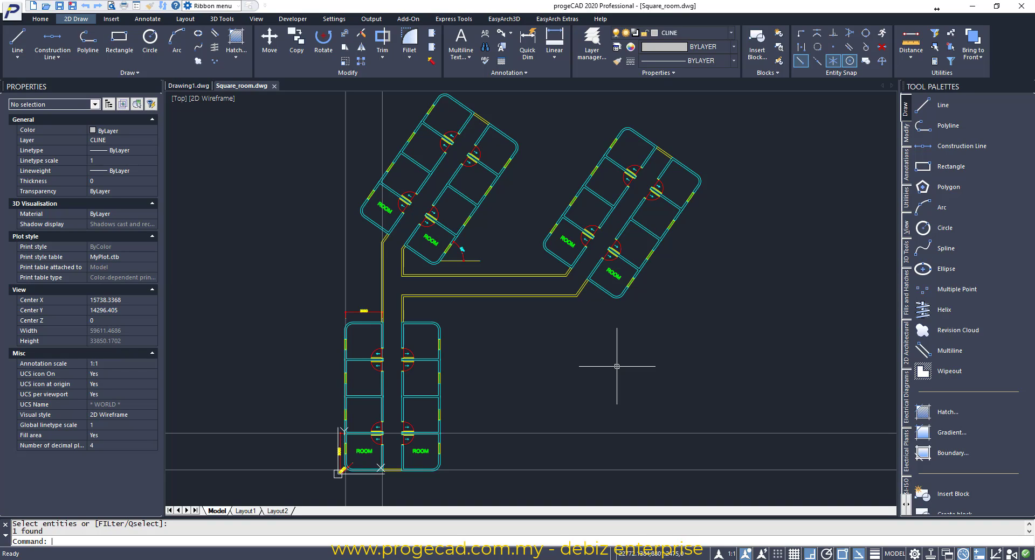
- Start a line in the empty area below the tilted room blocks and draw a short horizontal first segment
left_click(944, 107)
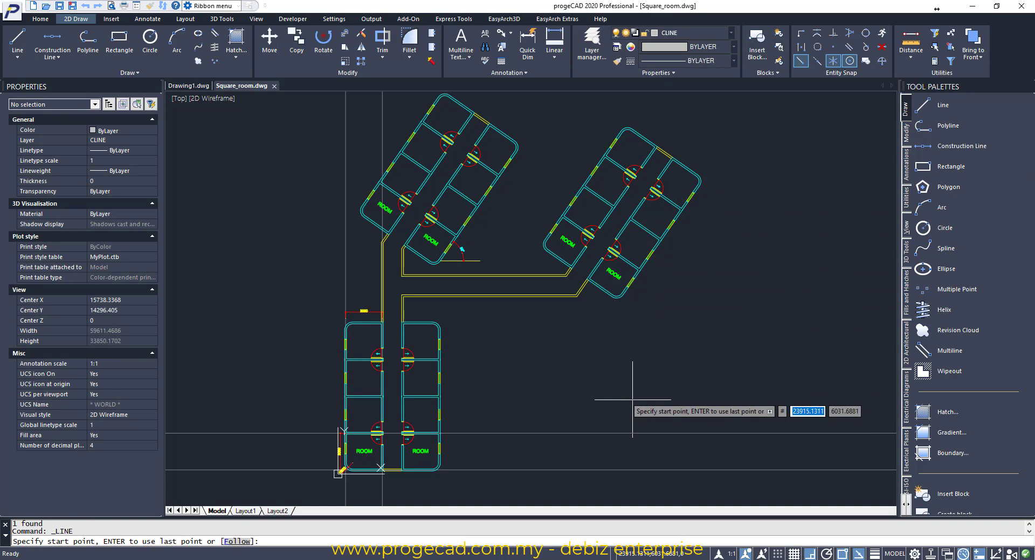
left_click(603, 405)
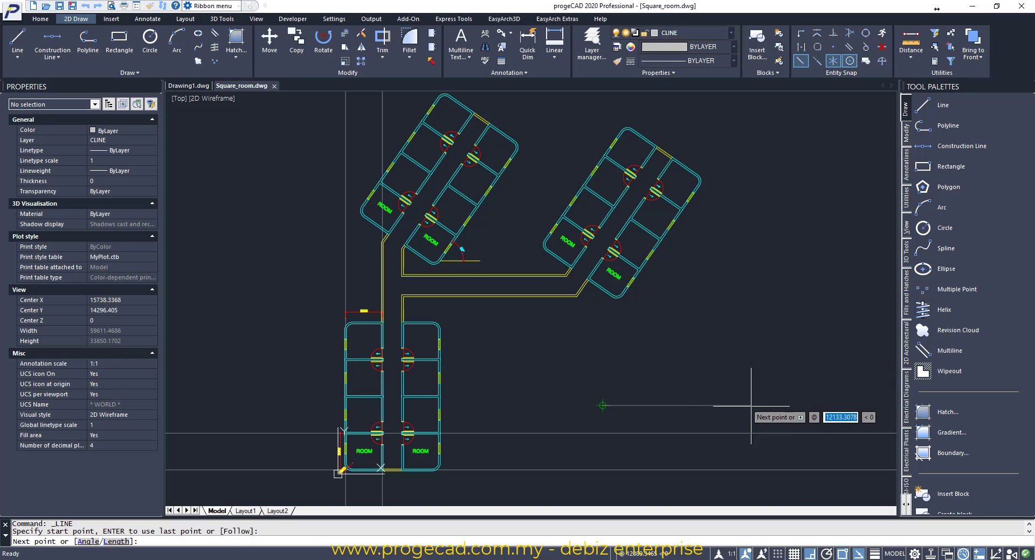
left_click(659, 412)
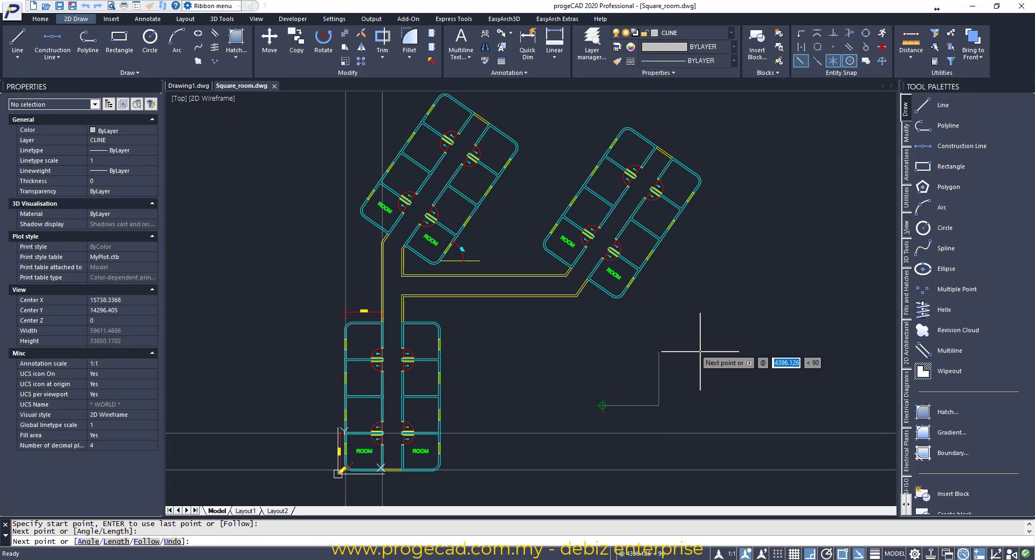
- Continue the line from the horizontal segment's end with a segment at a 55-degree angle, 6000 units long
type("a")
key("Return")
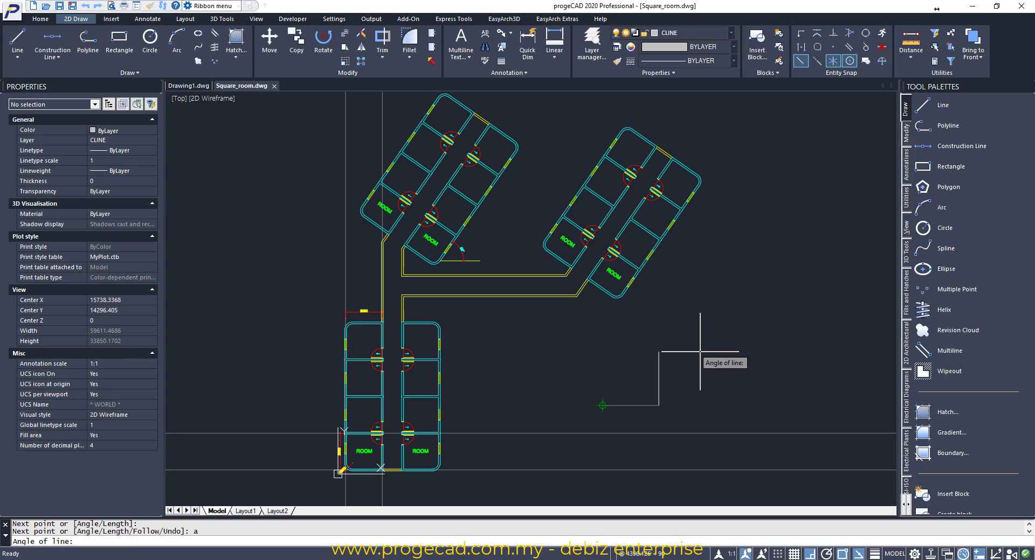
type("55")
key("Return")
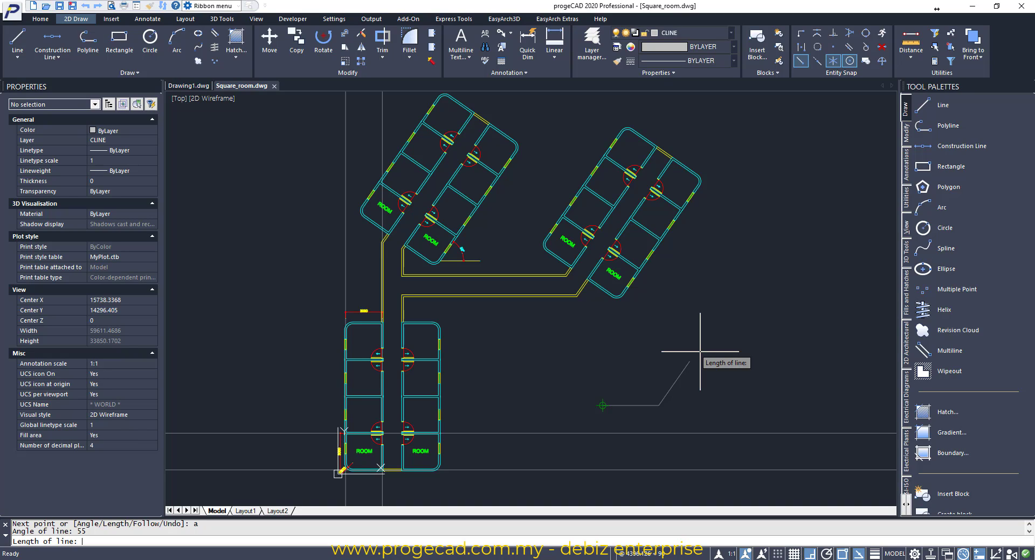
type("6000")
key("Return")
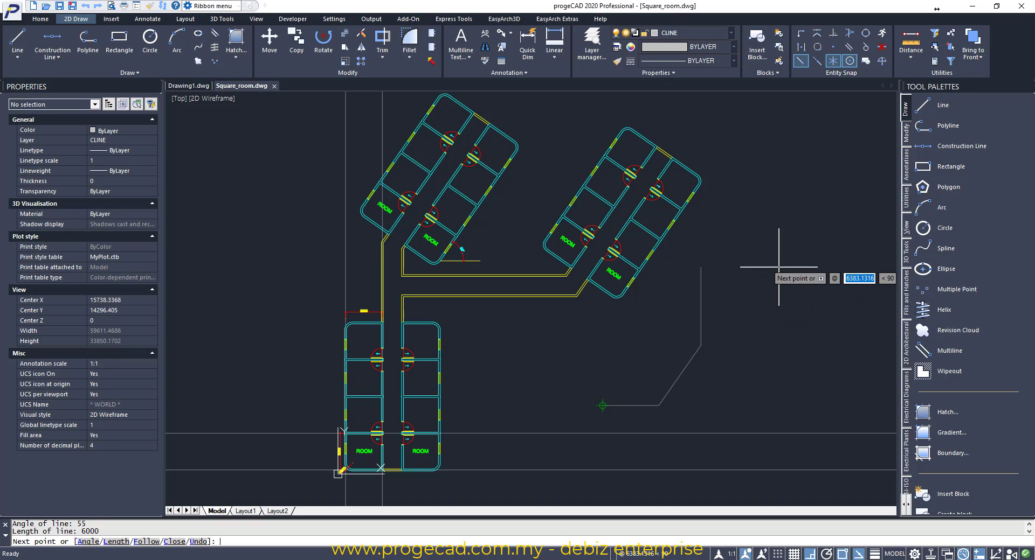
- Extend the line by 3000 units in the same direction as the slanted segment, using the Follow option
type("f")
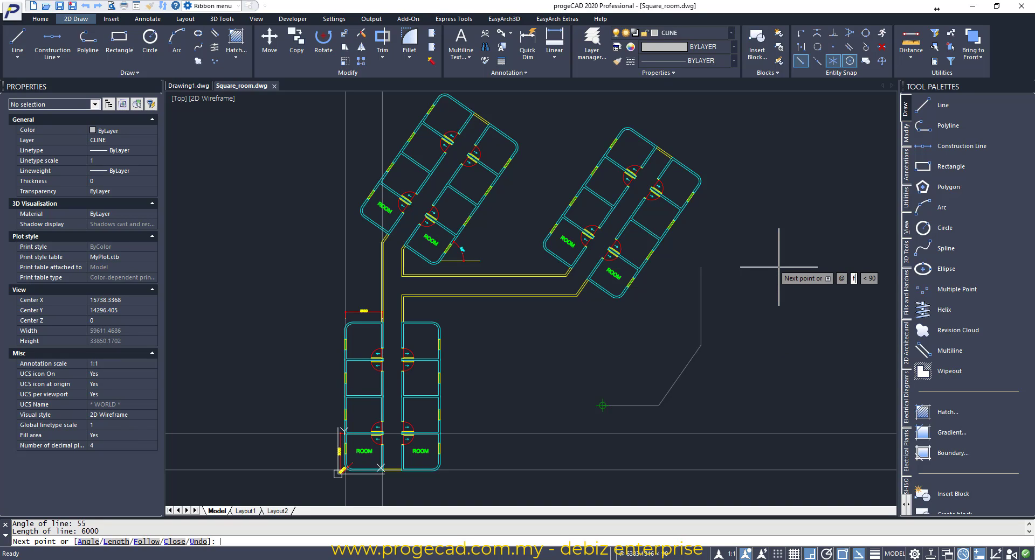
key("Return")
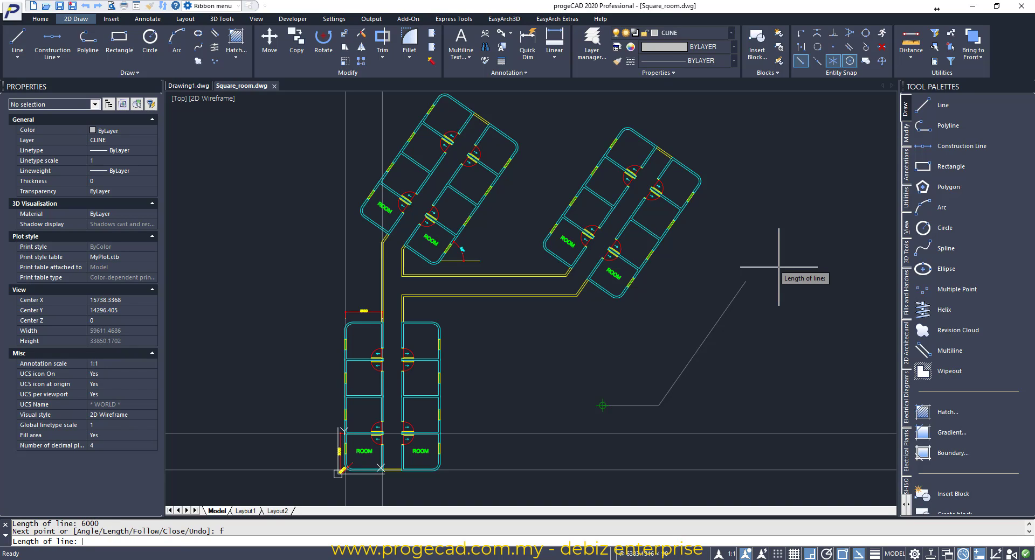
type("3000")
key("Return")
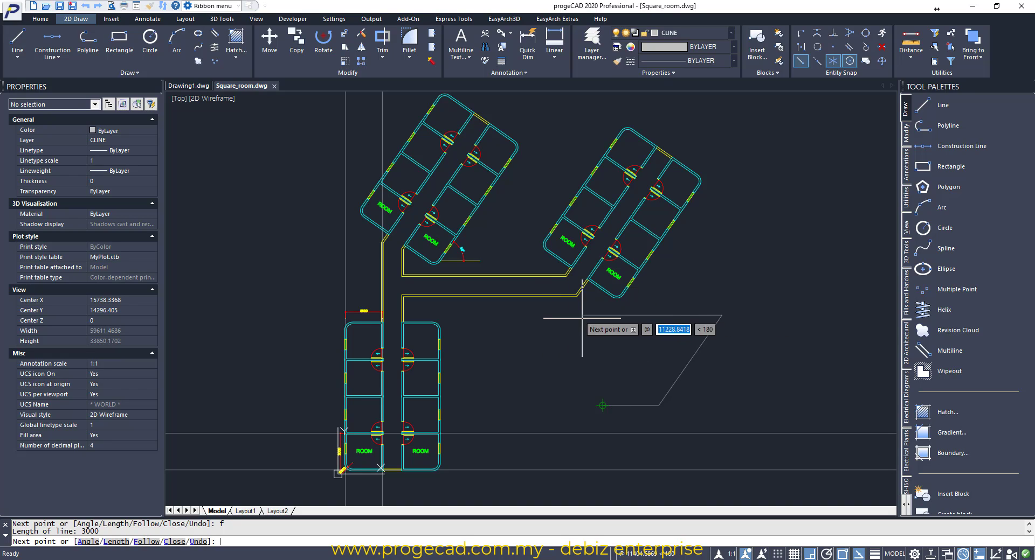
- Draw a long horizontal segment back across the top of the shape and close the outline to its start point
left_click(539, 320)
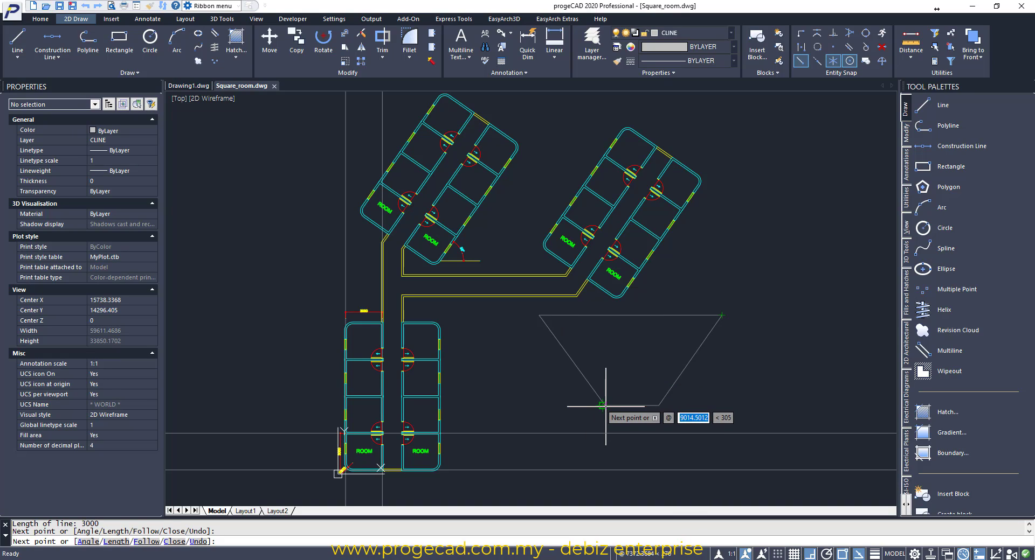
type("c")
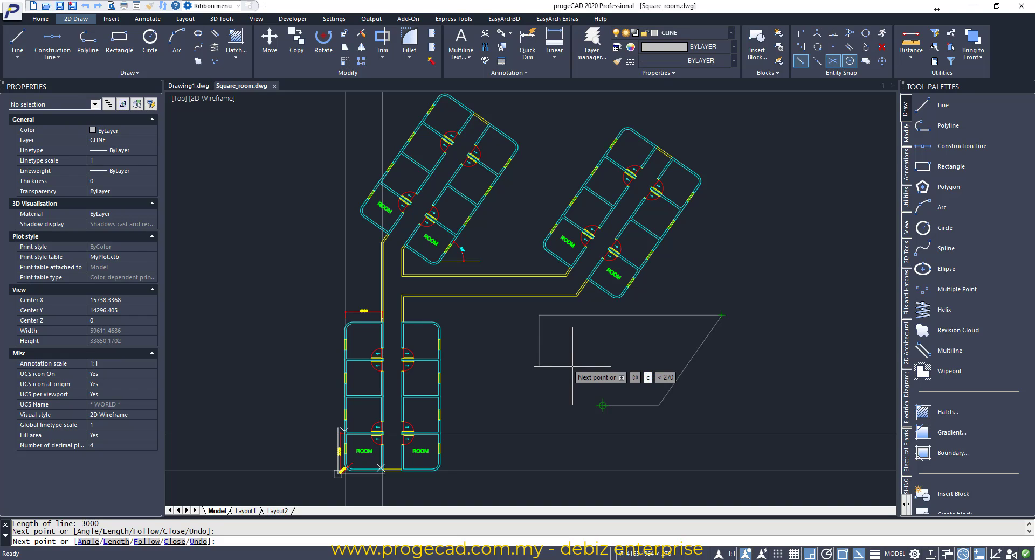
key("Return")
- Draw a separate line from beside the trapezoid's lower corner, 9000 units long at 55 degrees, parallel to its slanted side
type("z")
key("Return")
left_click(524, 300)
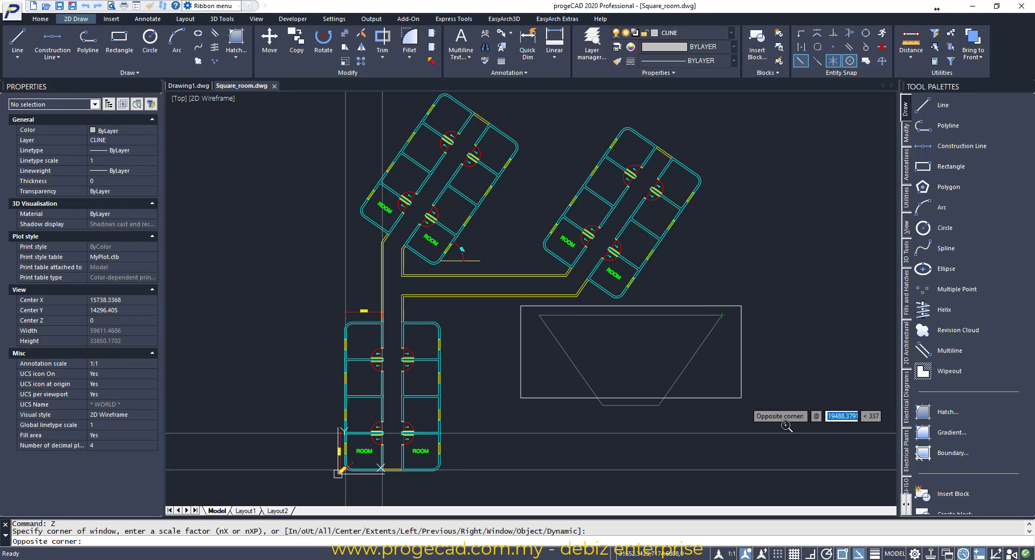
left_click(754, 424)
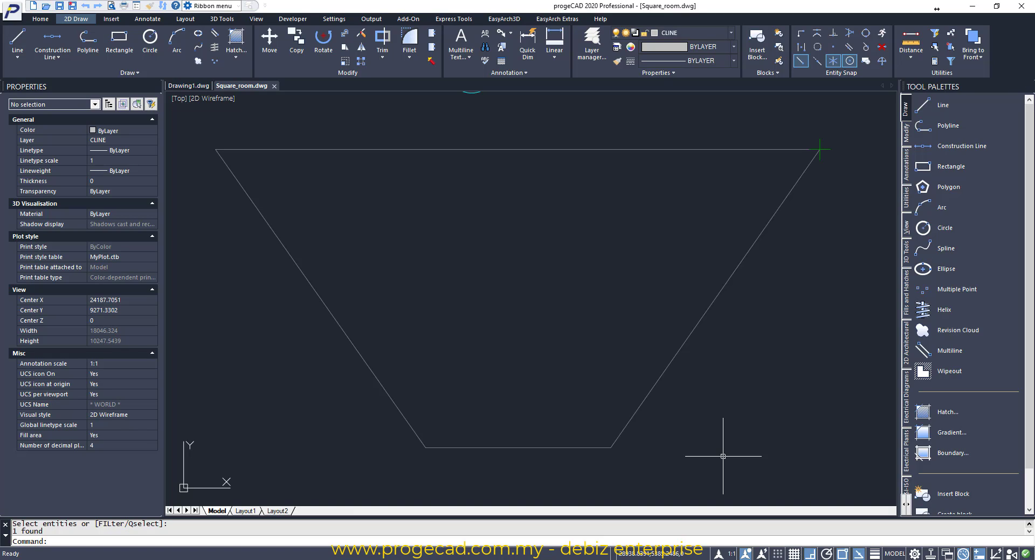
left_click(938, 107)
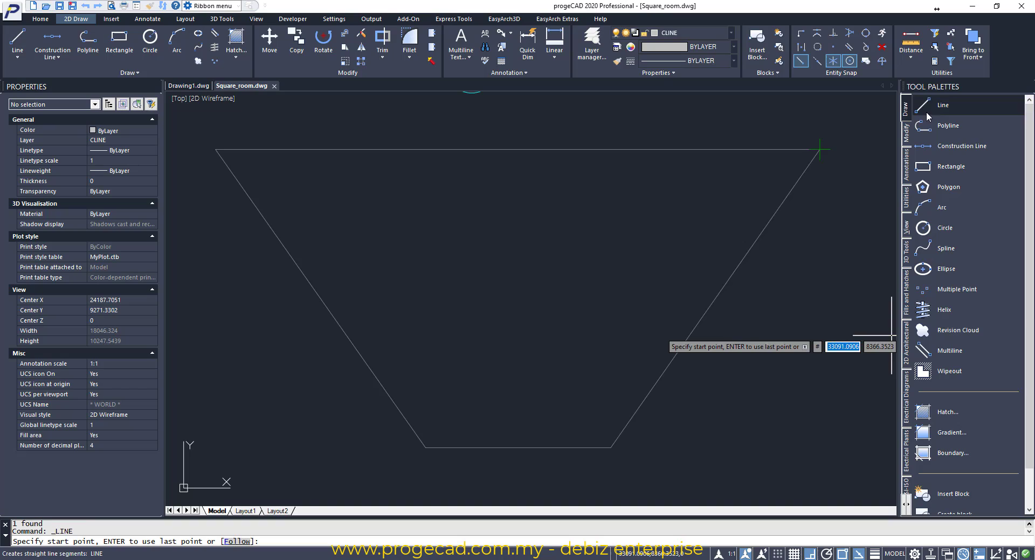
left_click(657, 449)
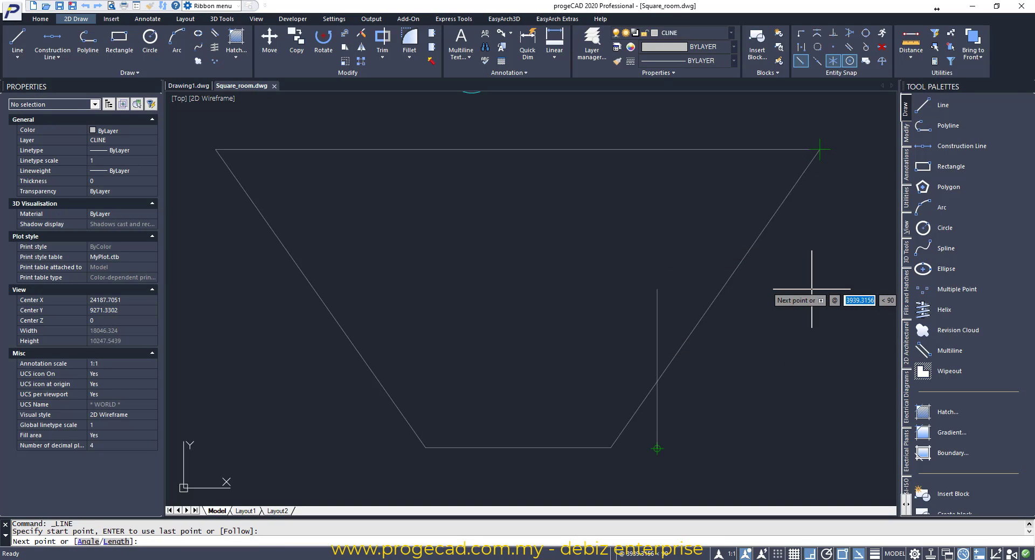
type("9000")
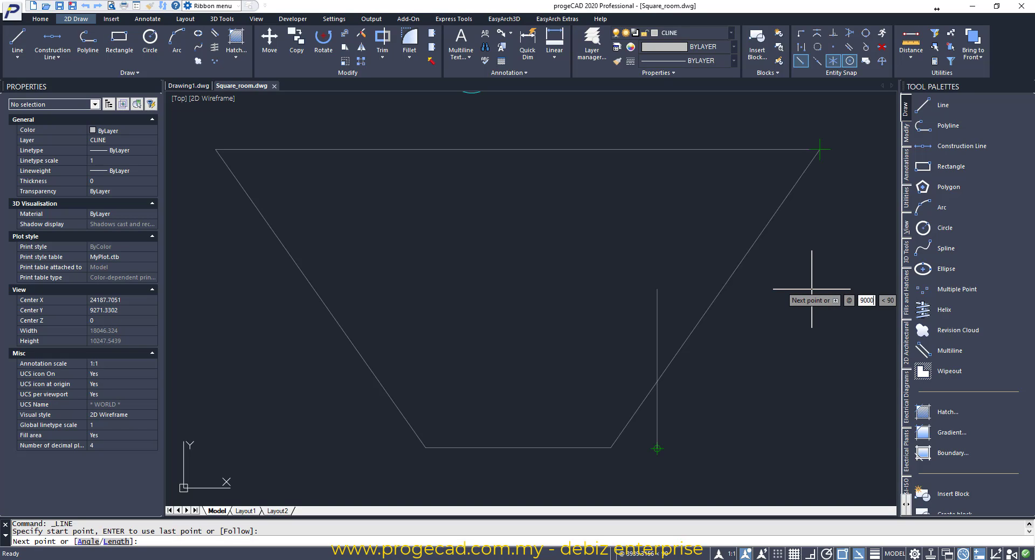
key("Tab")
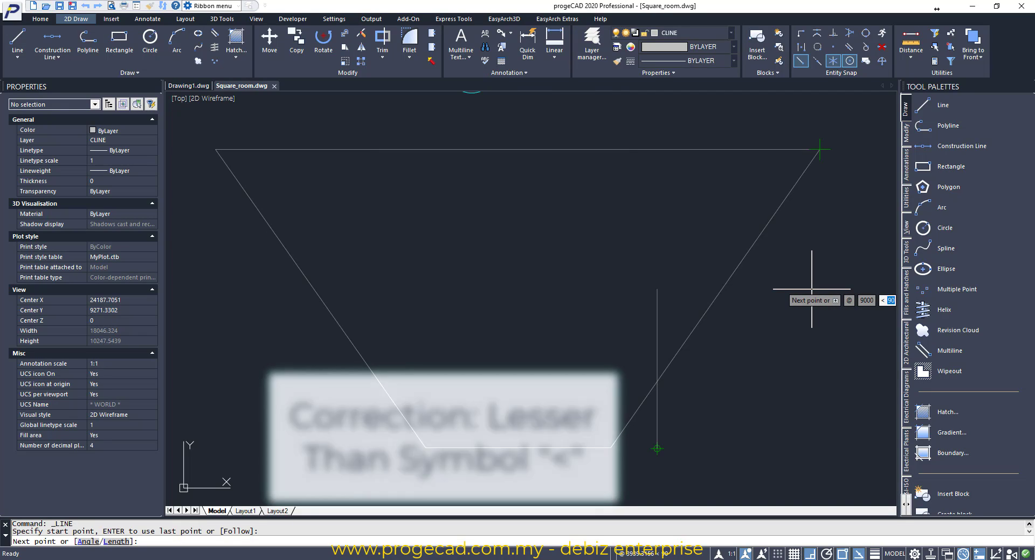
type("55")
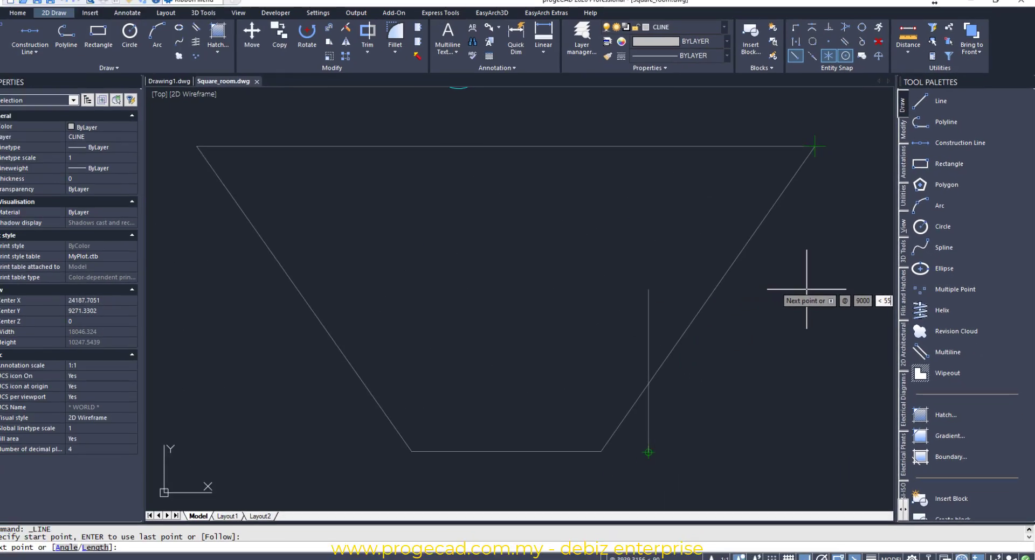
key("Return")
key("Escape")
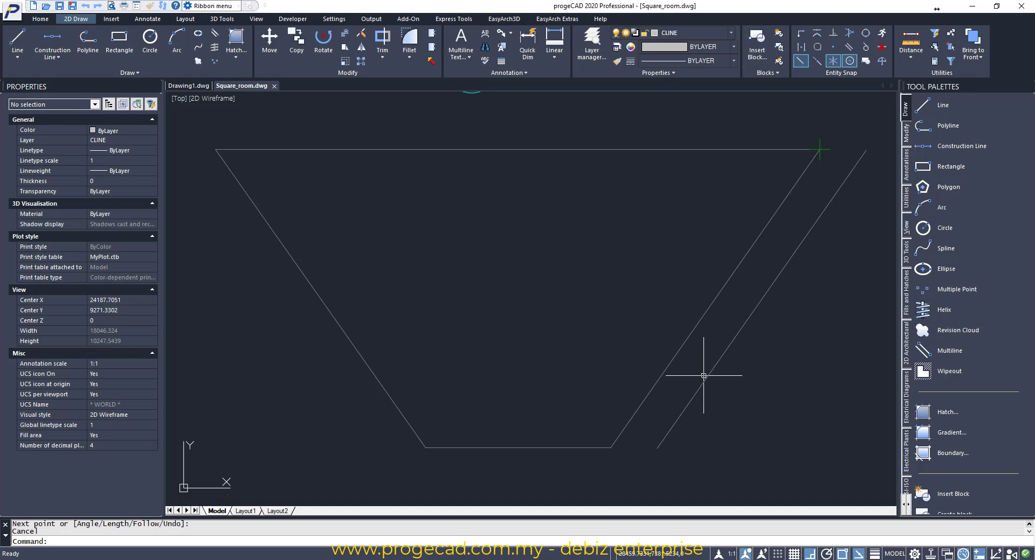
- Erase the separate slanted line beside the trapezoid
type("e")
key("Return")
left_click(740, 330)
key("Return")
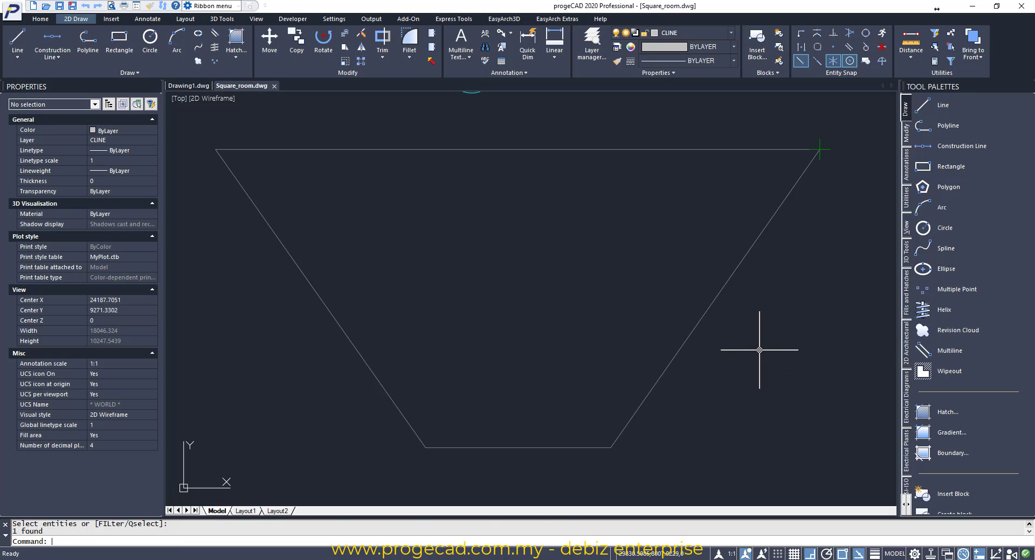